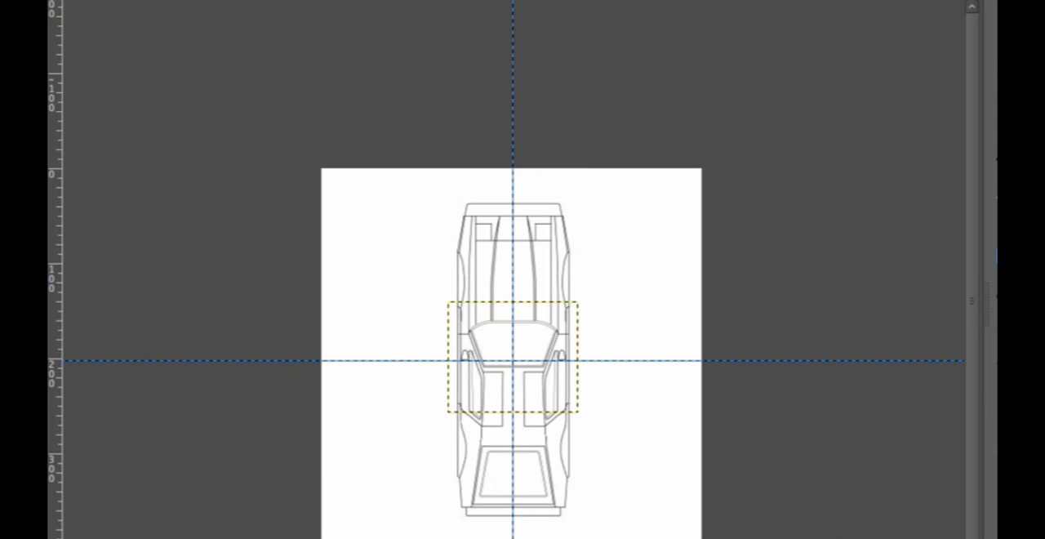
# - Load FRONT.png from the new ref material folder as the Front/Back background reference
pyautogui.click(956, 229)
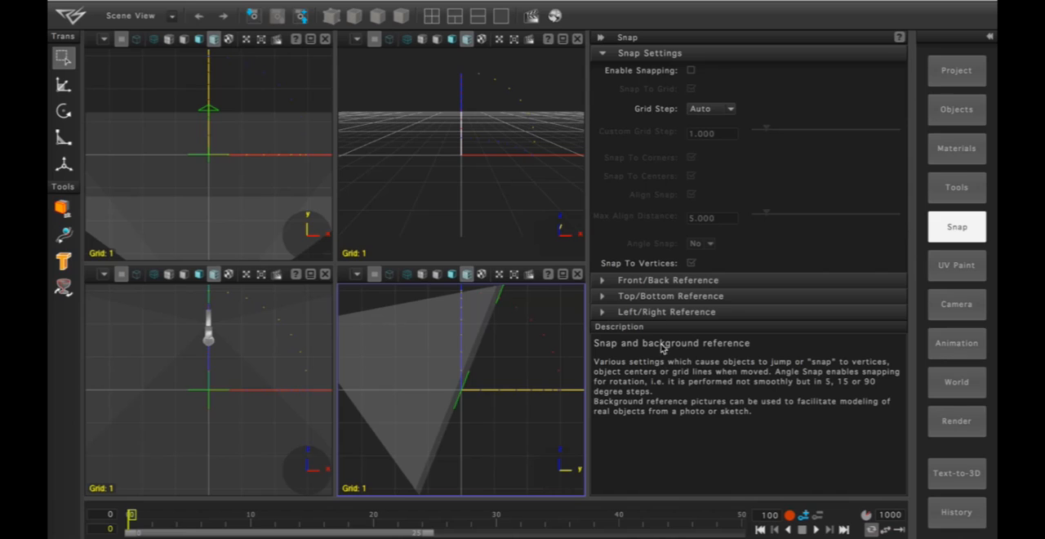
pyautogui.click(602, 282)
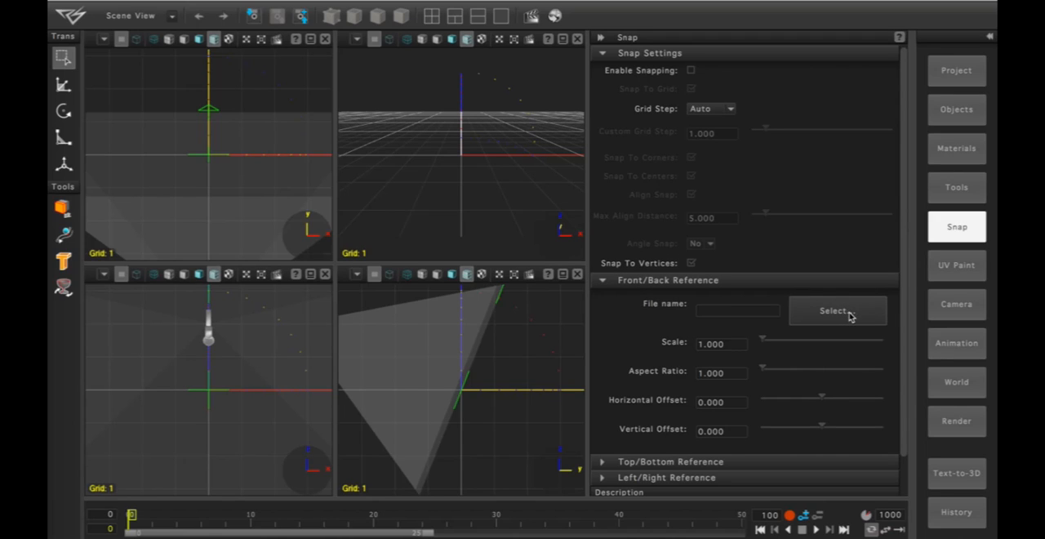
pyautogui.click(852, 317)
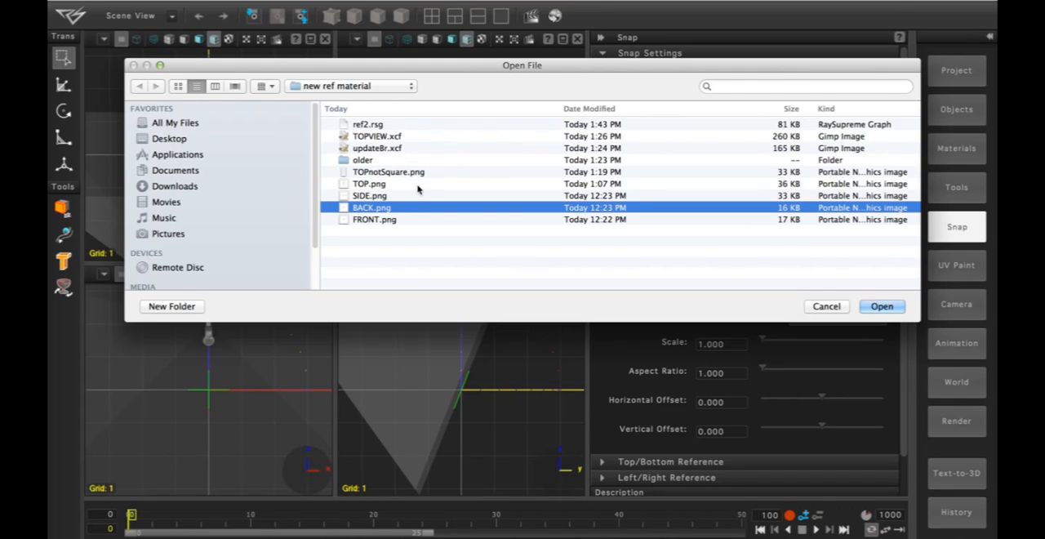
pyautogui.click(388, 220)
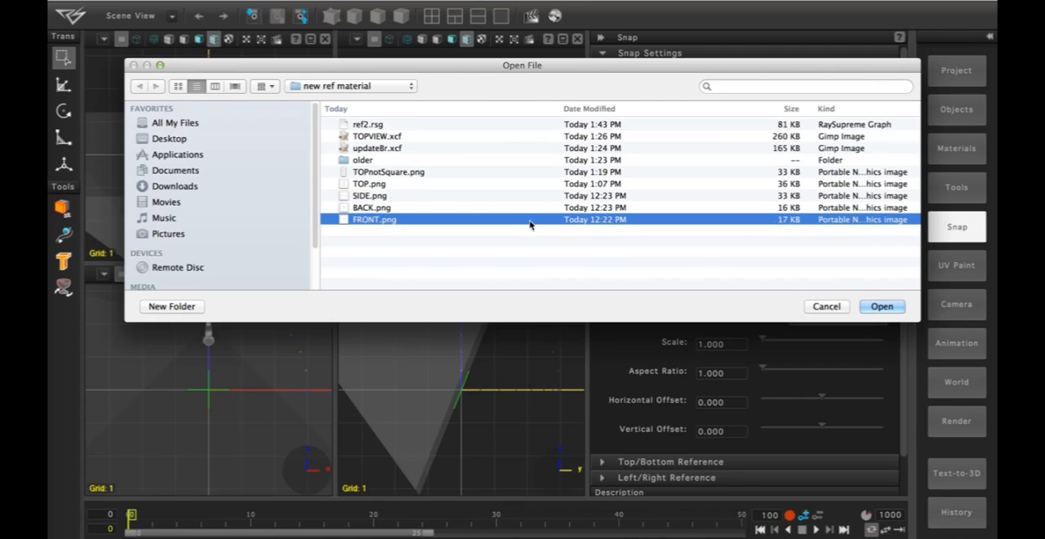
pyautogui.click(885, 307)
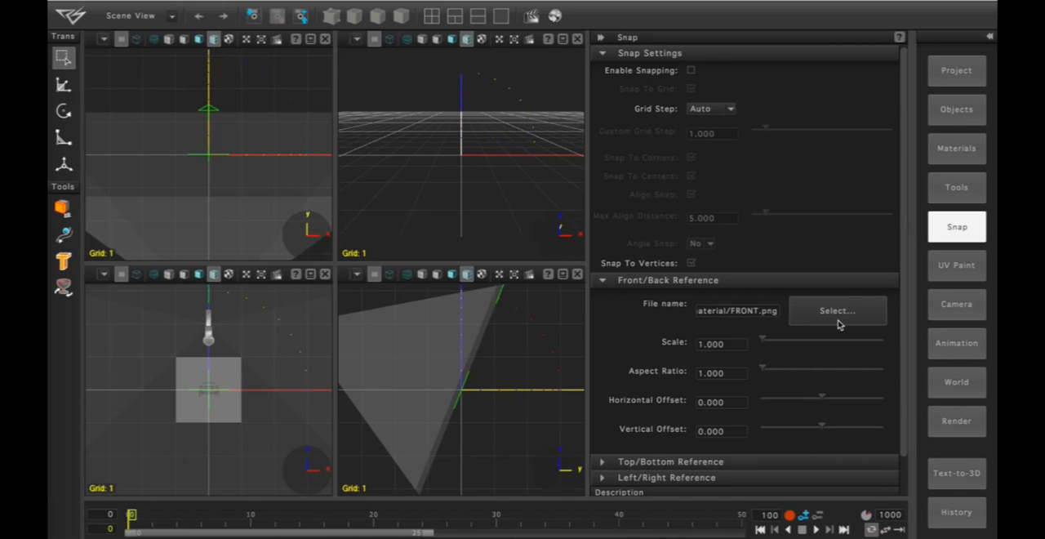
# - Load TOP.png from the new ref material folder as the Top/Bottom background reference
pyautogui.moveTo(903, 318); pyautogui.dragTo(892, 400)
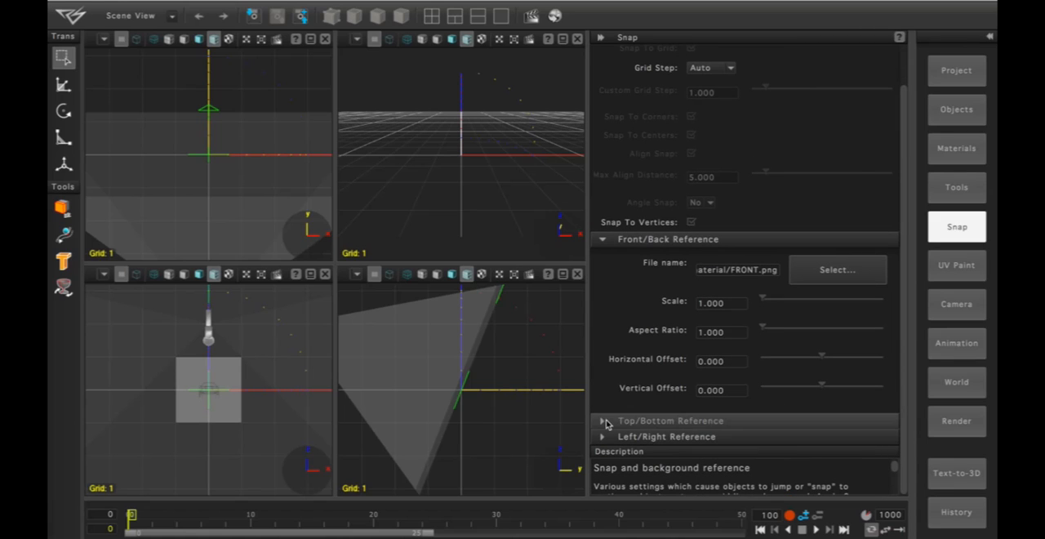
pyautogui.click(717, 420)
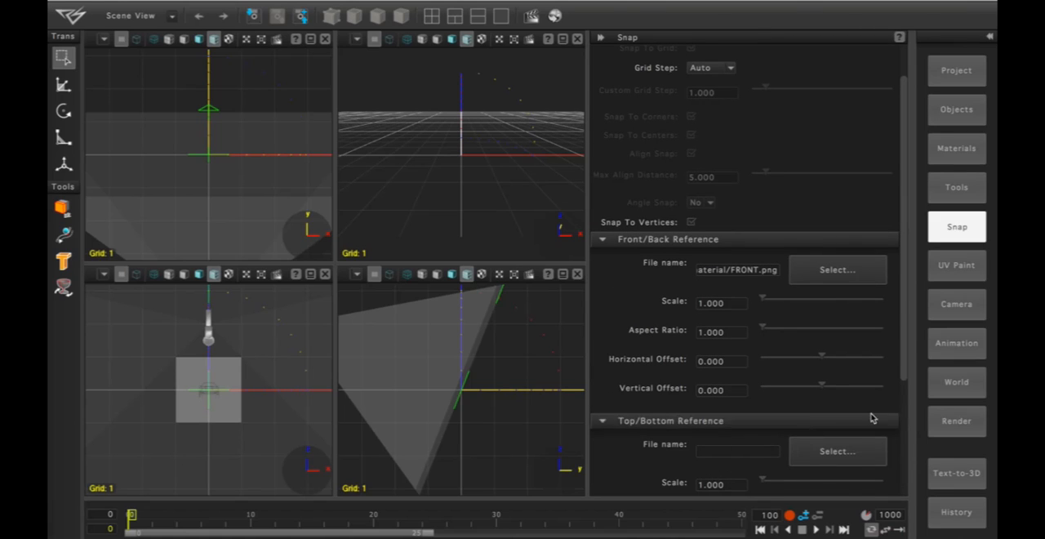
pyautogui.moveTo(902, 365); pyautogui.dragTo(898, 447)
pyautogui.click(833, 342)
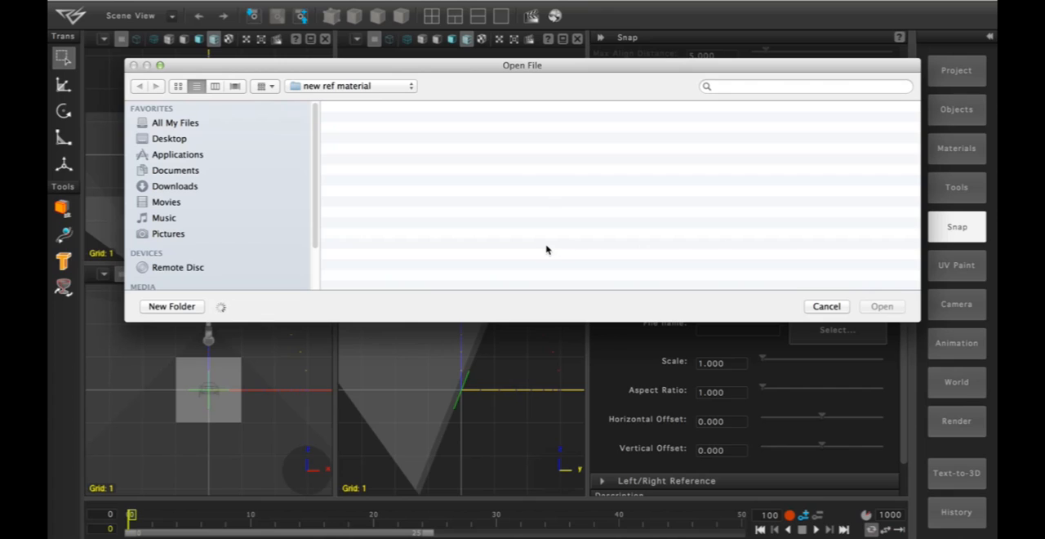
pyautogui.click(413, 219)
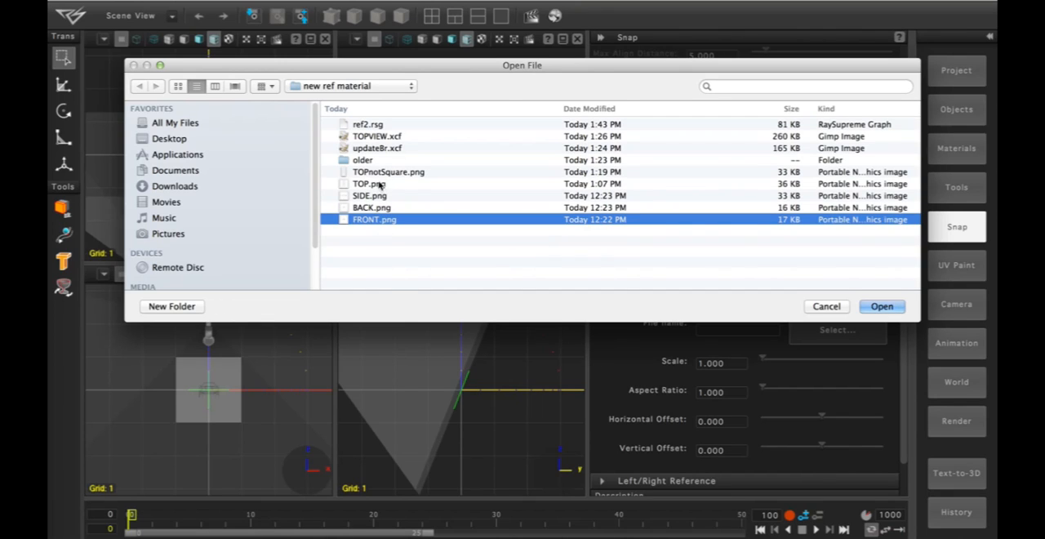
pyautogui.click(380, 184)
pyautogui.click(890, 306)
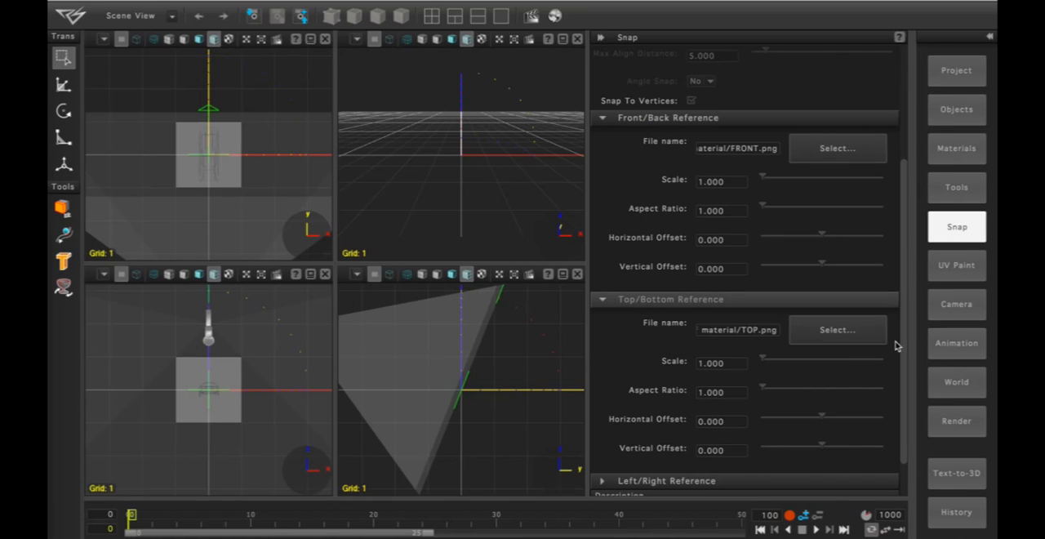
# - Load SIDE.png from the new ref material folder as the Left/Right background reference
pyautogui.moveTo(905, 333); pyautogui.dragTo(894, 403)
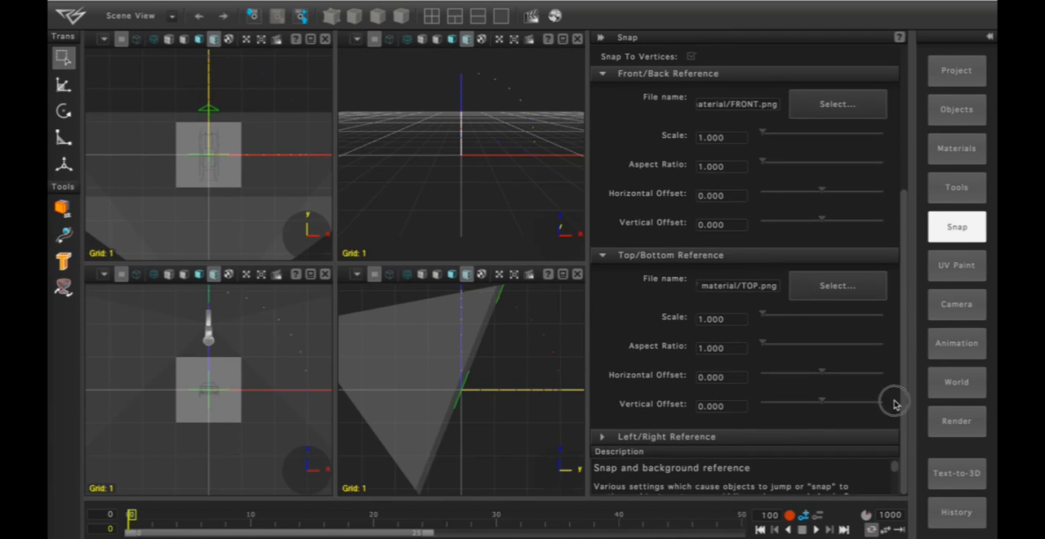
pyautogui.click(602, 440)
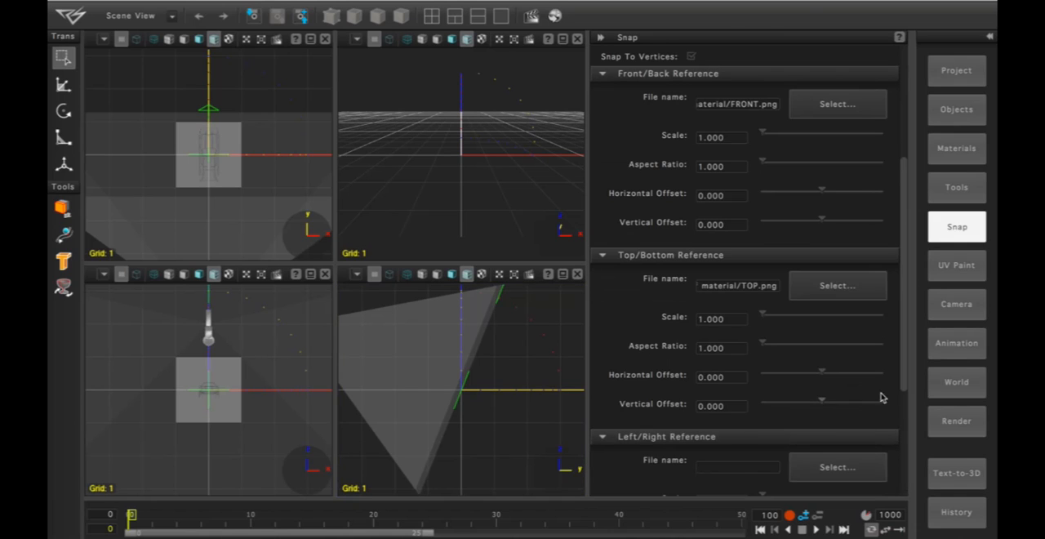
pyautogui.moveTo(902, 345); pyautogui.dragTo(905, 403)
pyautogui.click(858, 349)
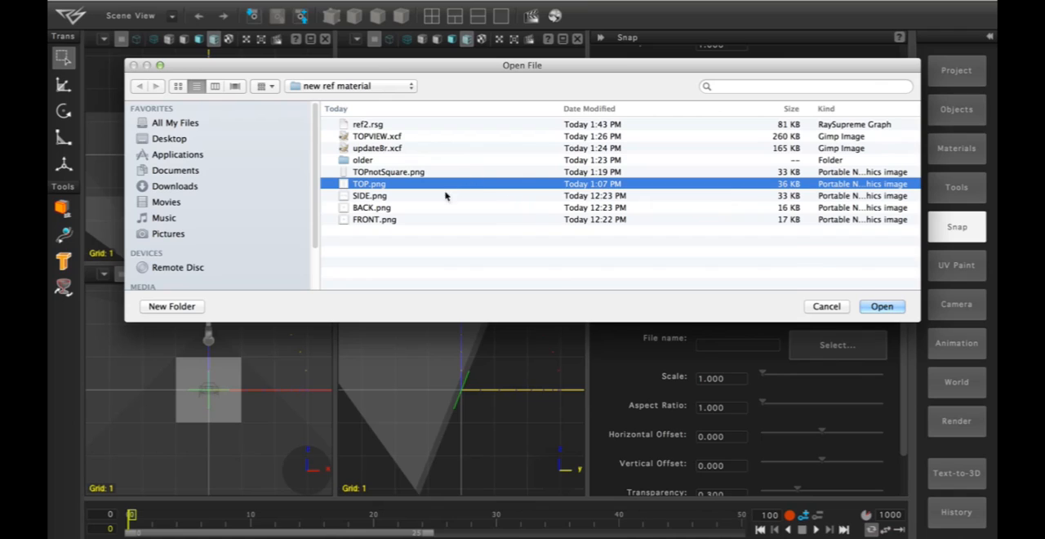
pyautogui.click(433, 199)
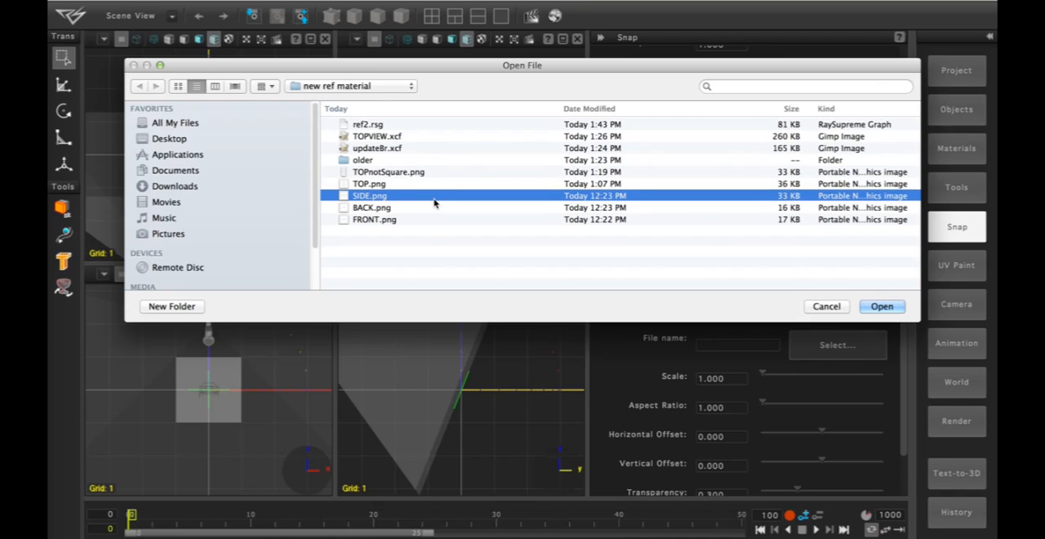
pyautogui.click(886, 308)
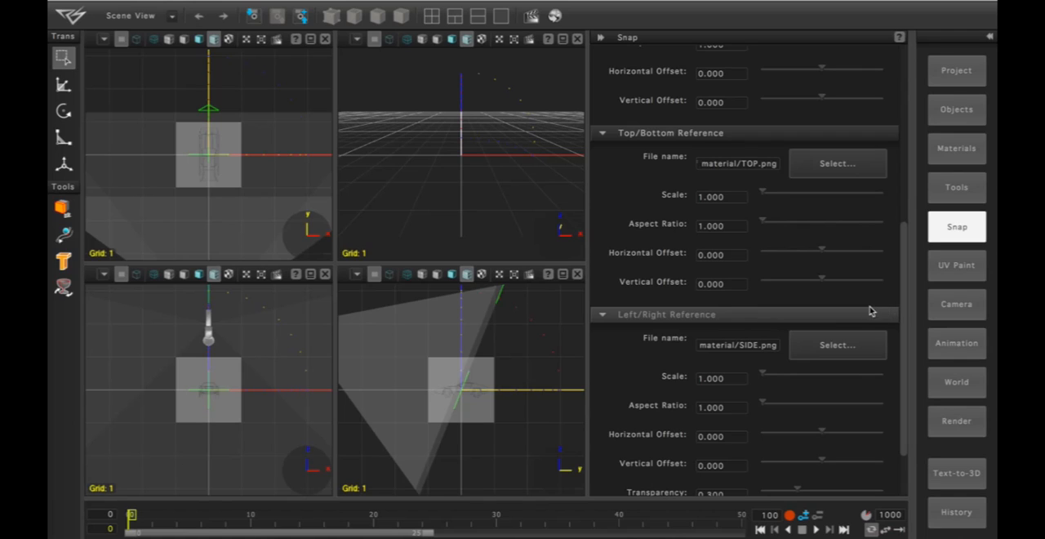
# - Replace the Front/Back background reference image with BACK.png
pyautogui.moveTo(907, 302); pyautogui.dragTo(897, 278)
pyautogui.moveTo(897, 246); pyautogui.dragTo(901, 219)
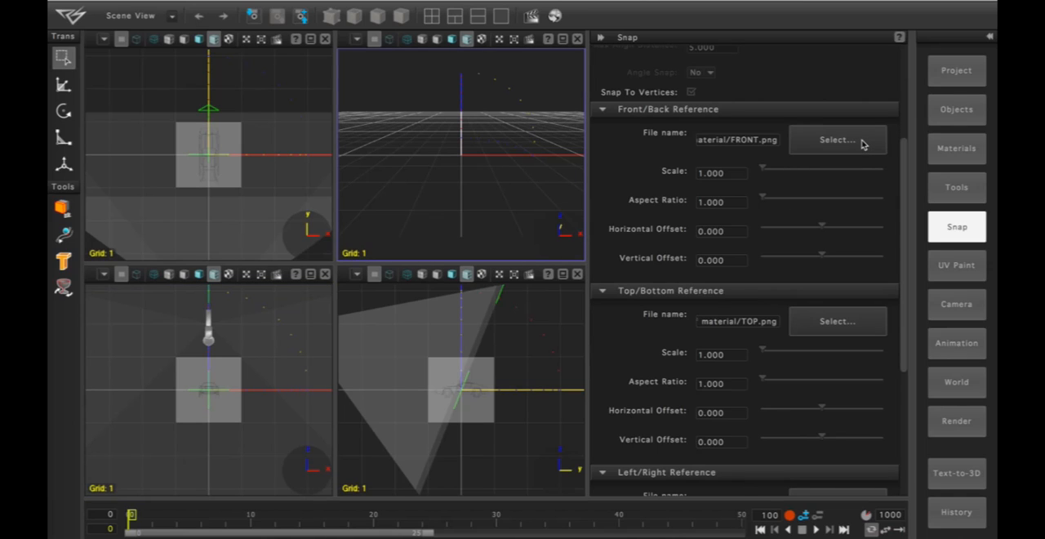
pyautogui.click(841, 141)
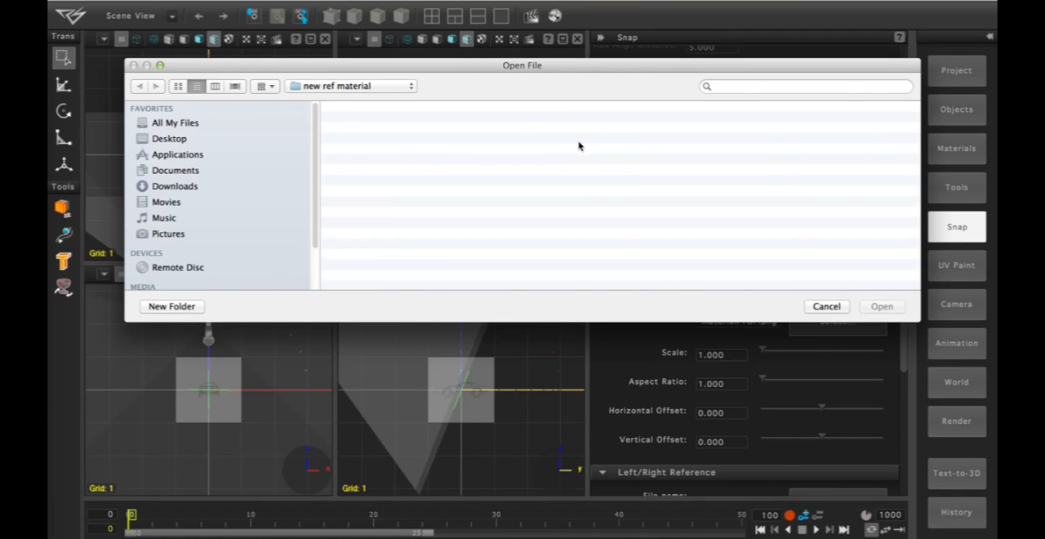
pyautogui.click(435, 209)
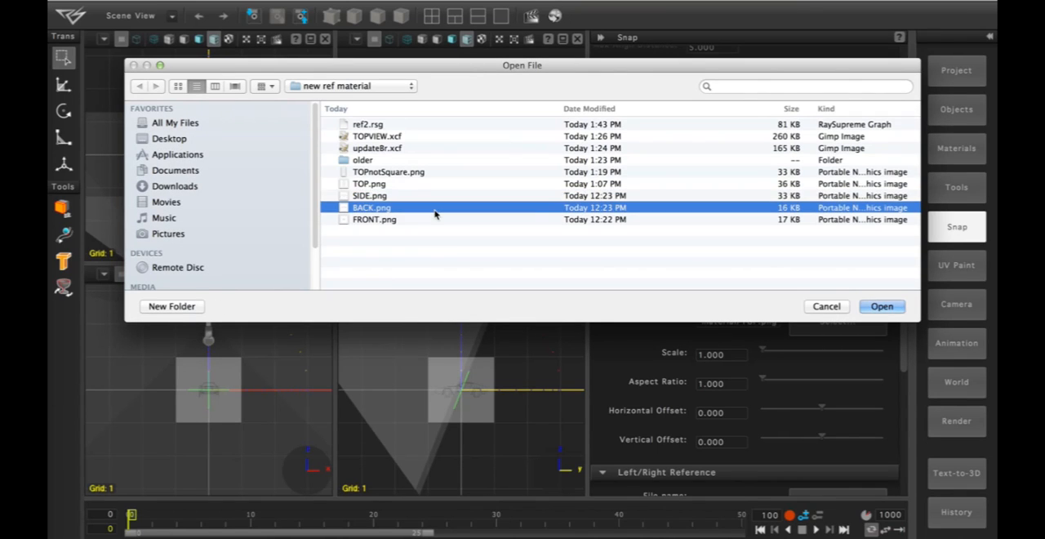
pyautogui.click(872, 306)
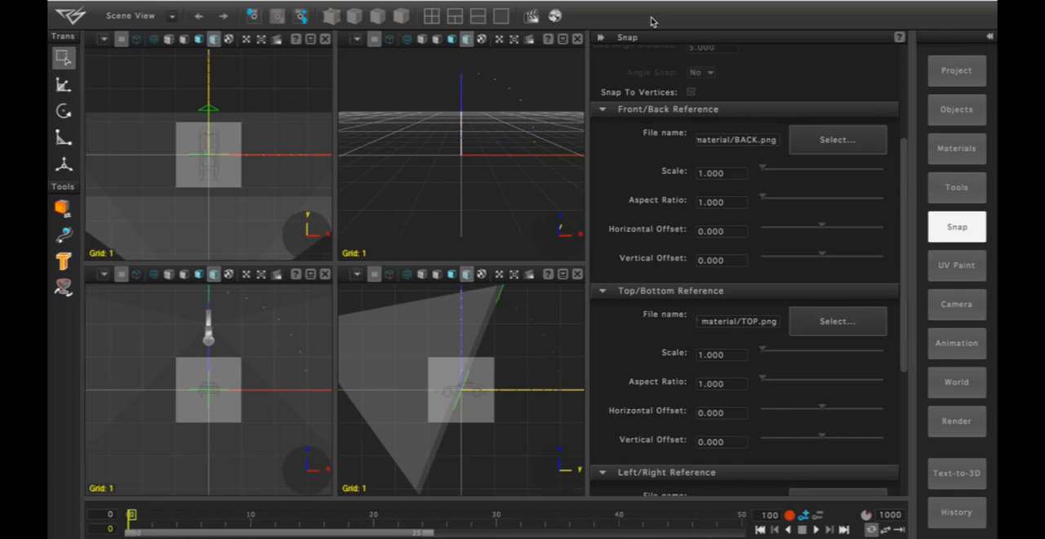
# - Add a Cube primitive to the scene and center it at the origin with the Center Object tool
pyautogui.click(969, 117)
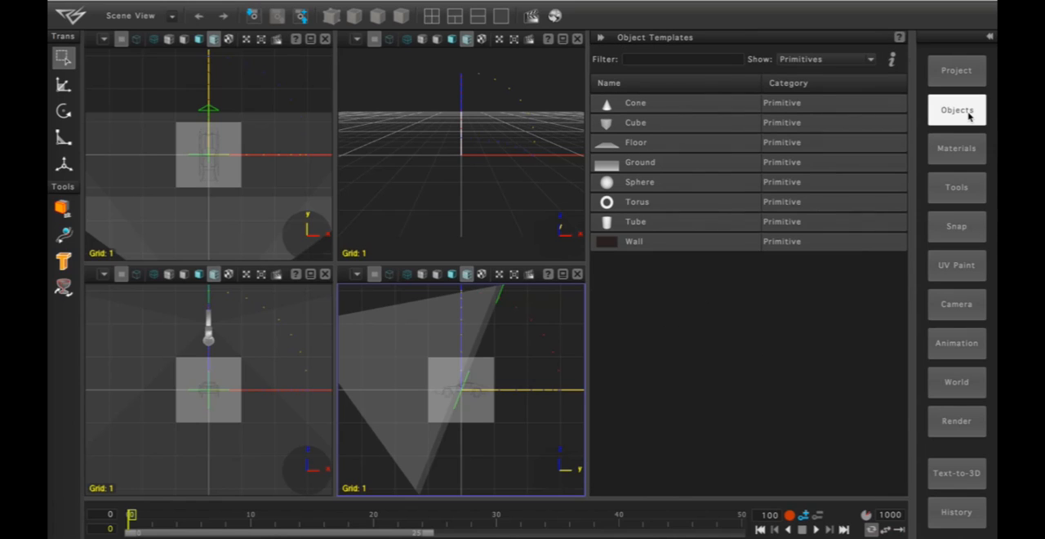
pyautogui.click(684, 124)
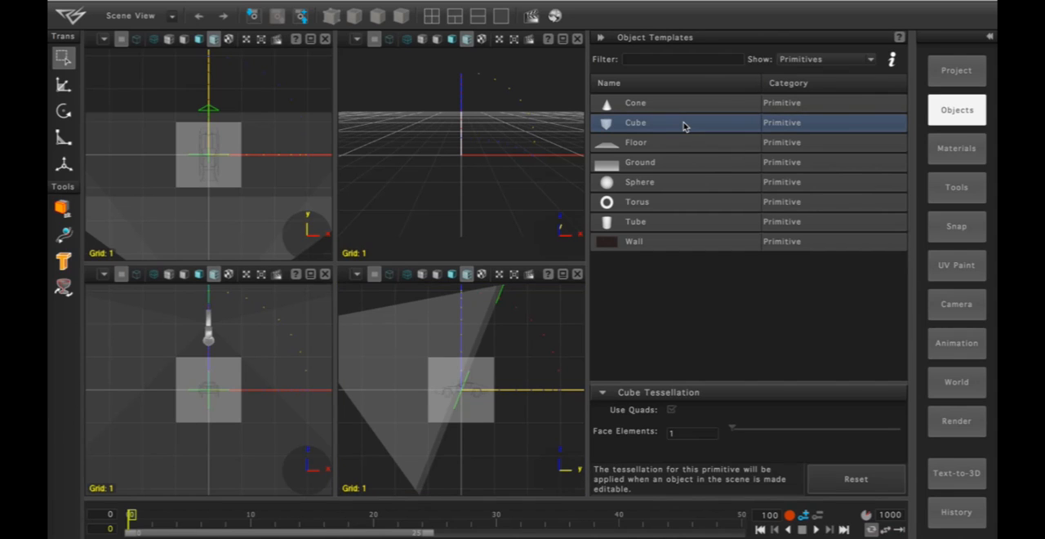
pyautogui.doubleClick(684, 124)
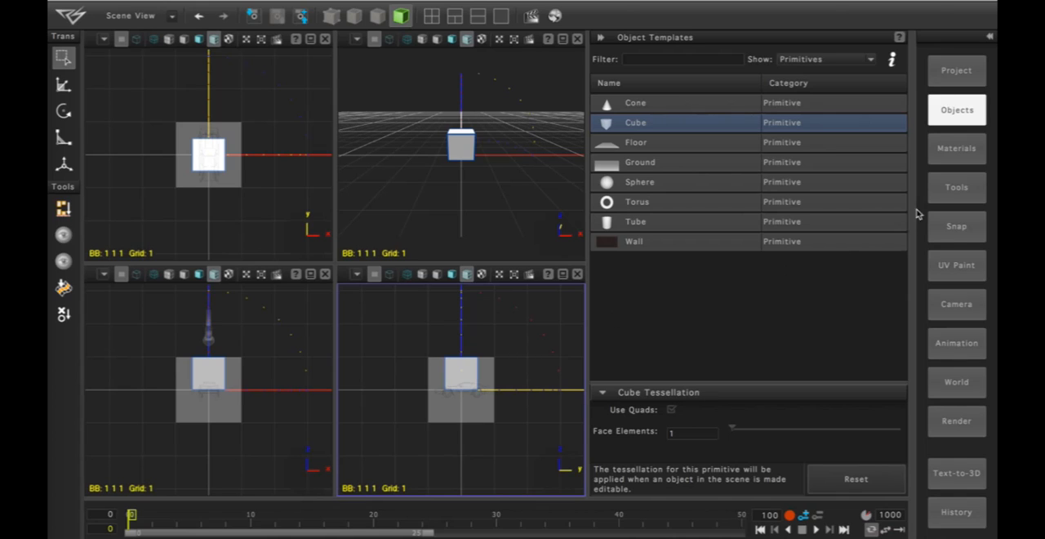
pyautogui.click(961, 191)
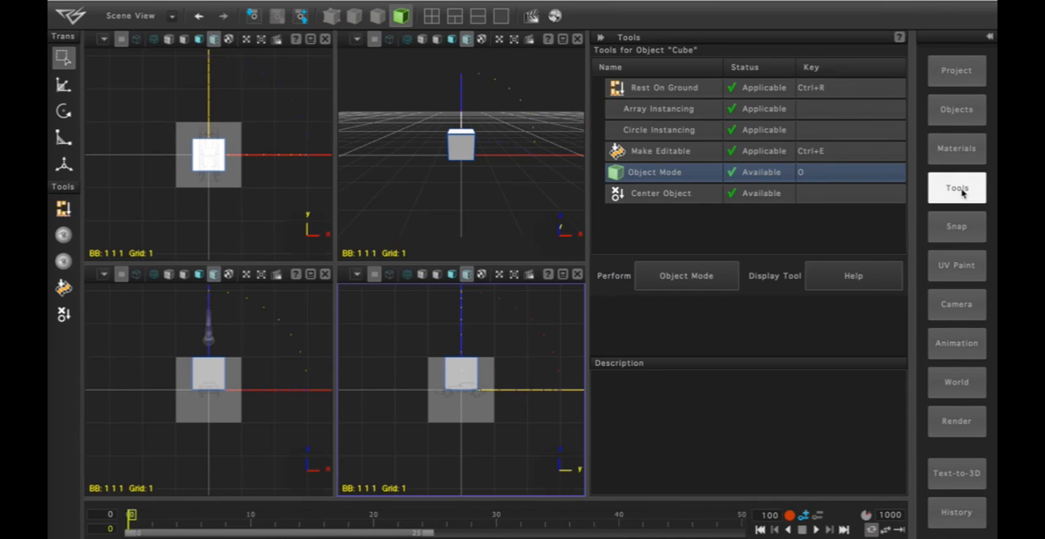
pyautogui.click(687, 200)
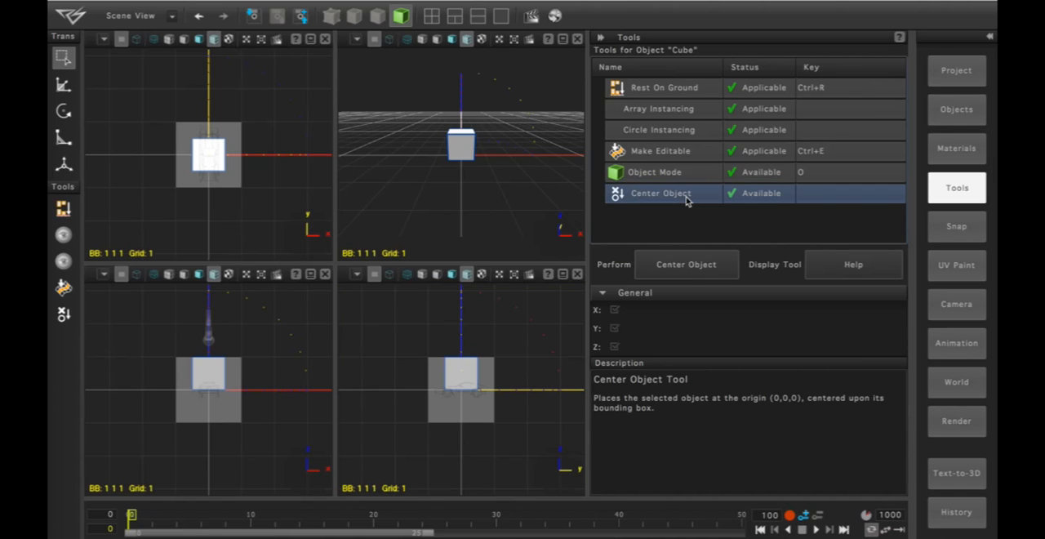
pyautogui.click(690, 274)
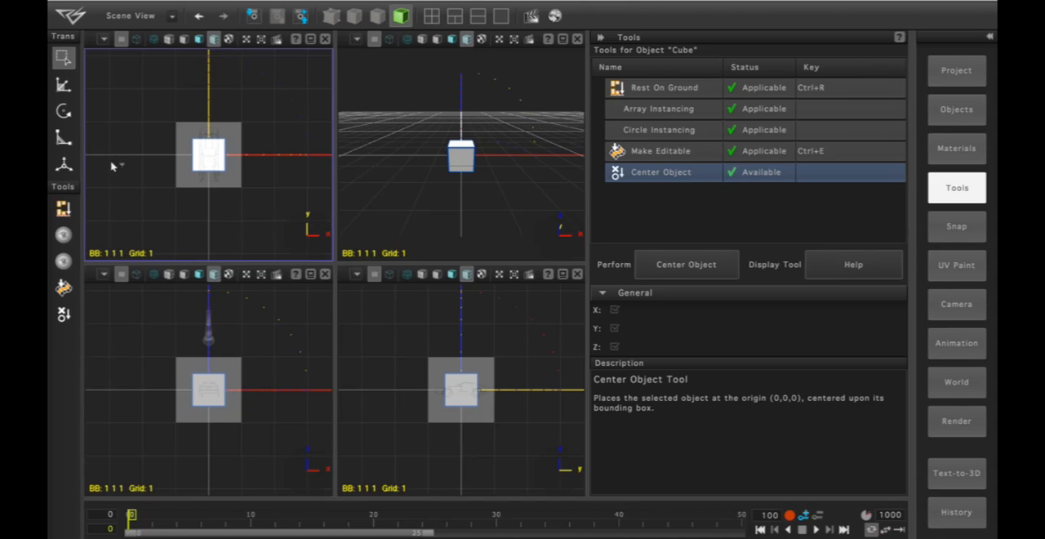
# - Scale the cube to about 0.66 × 1.71 × 0.37 in X, Y and Z to fit the car outline in the references
pyautogui.click(64, 141)
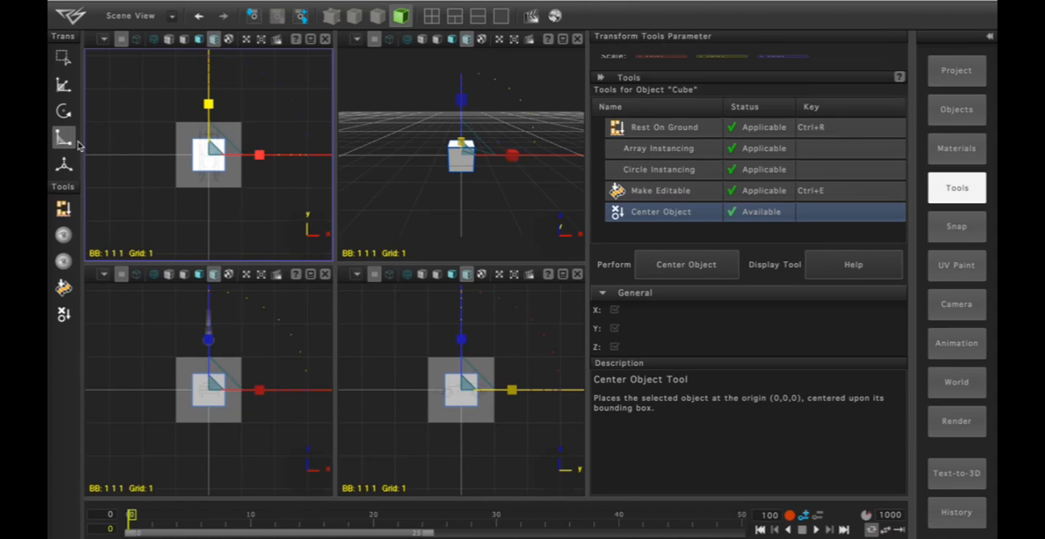
pyautogui.click(252, 158)
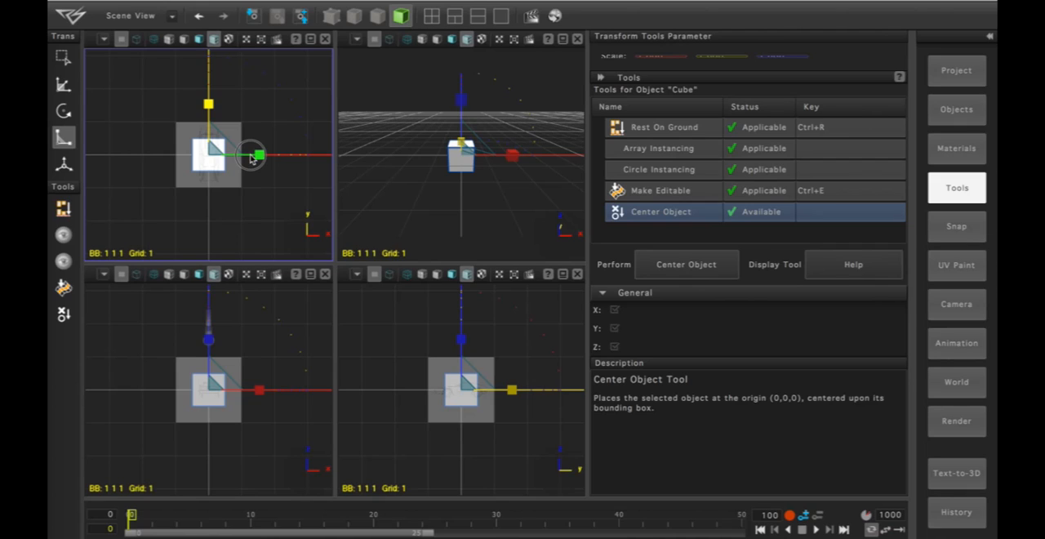
pyautogui.moveTo(253, 158); pyautogui.dragTo(235, 160)
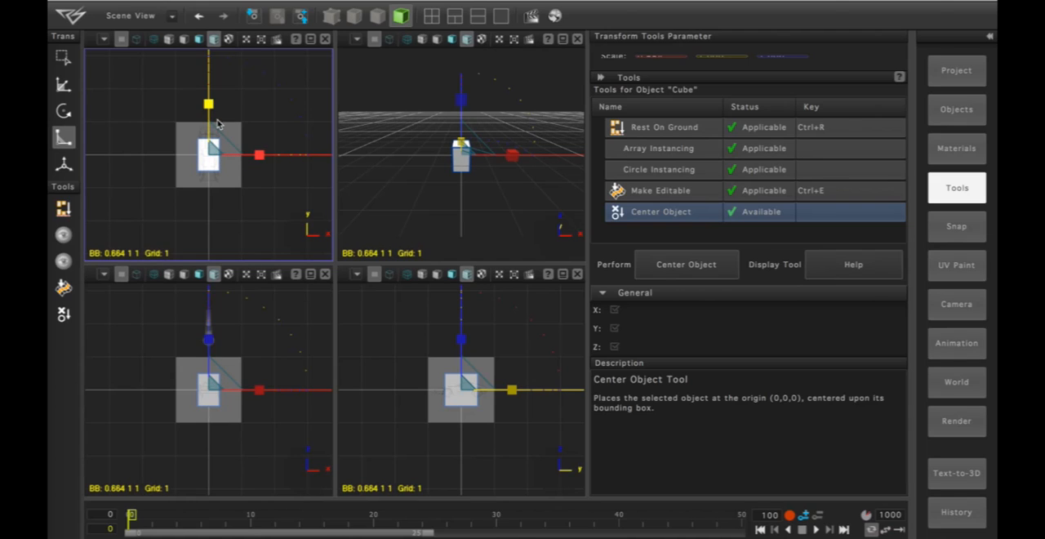
pyautogui.moveTo(209, 105); pyautogui.dragTo(219, 92)
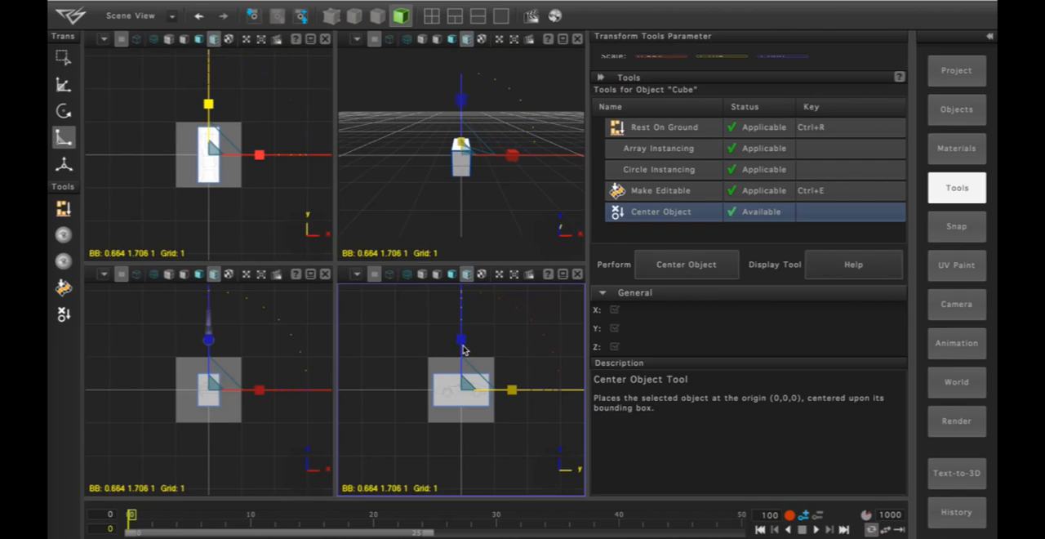
pyautogui.moveTo(462, 350); pyautogui.dragTo(453, 376)
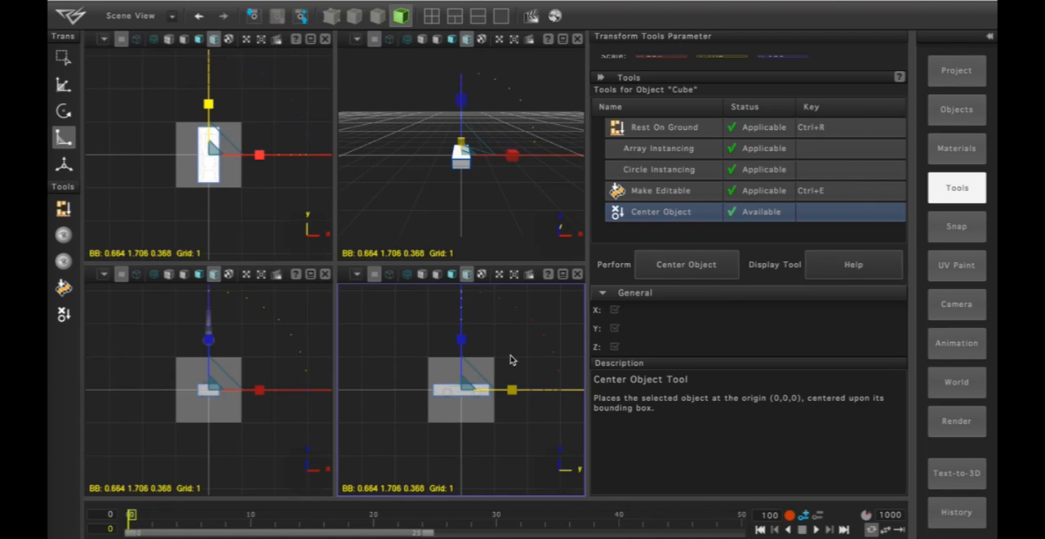
# - Make the scaled cube editable and browse the mesh tools available for it
pyautogui.click(524, 369)
pyautogui.scroll(3, 527, 355)
pyautogui.scroll(5, 531, 337)
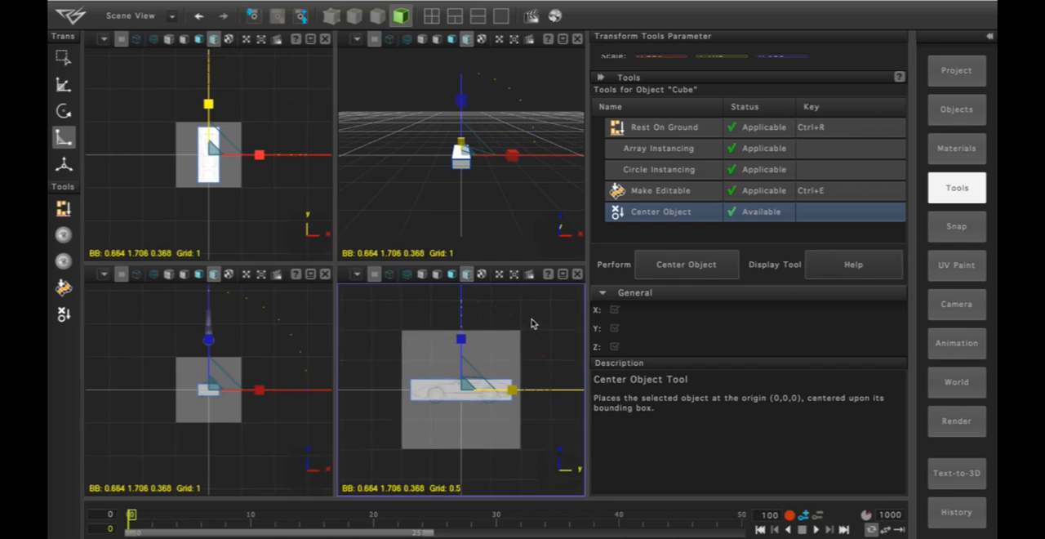
pyautogui.scroll(5, 538, 295)
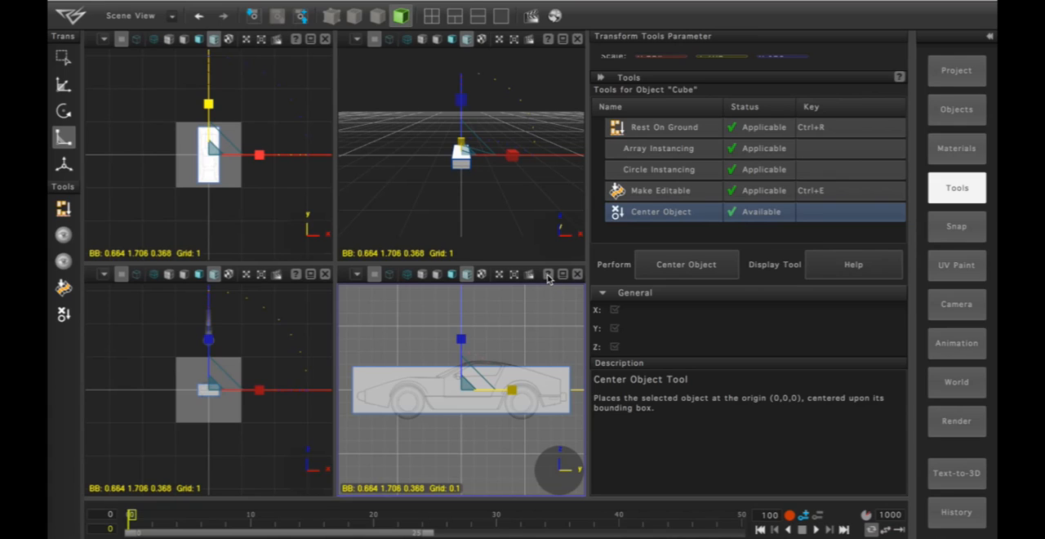
pyautogui.click(64, 287)
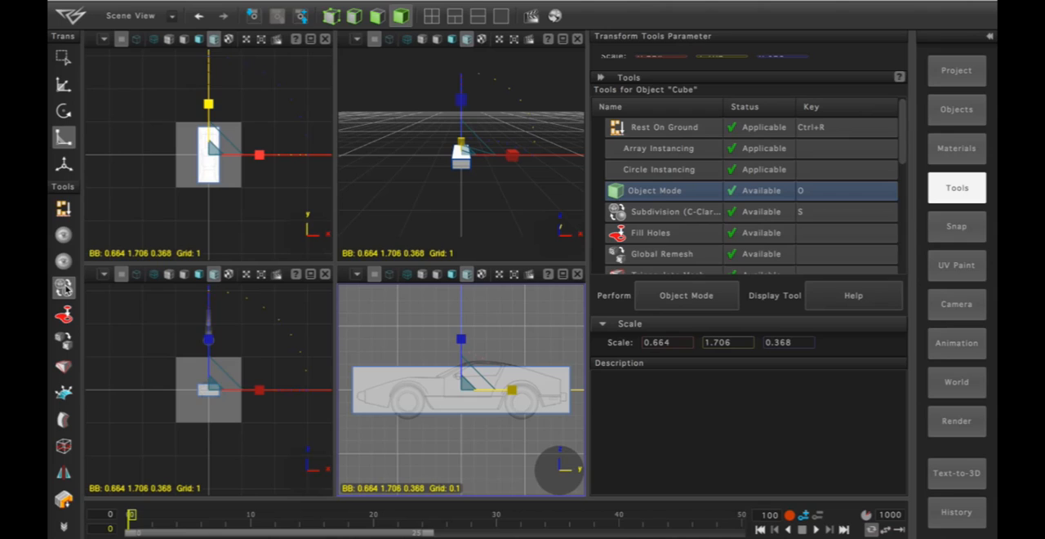
pyautogui.click(242, 292)
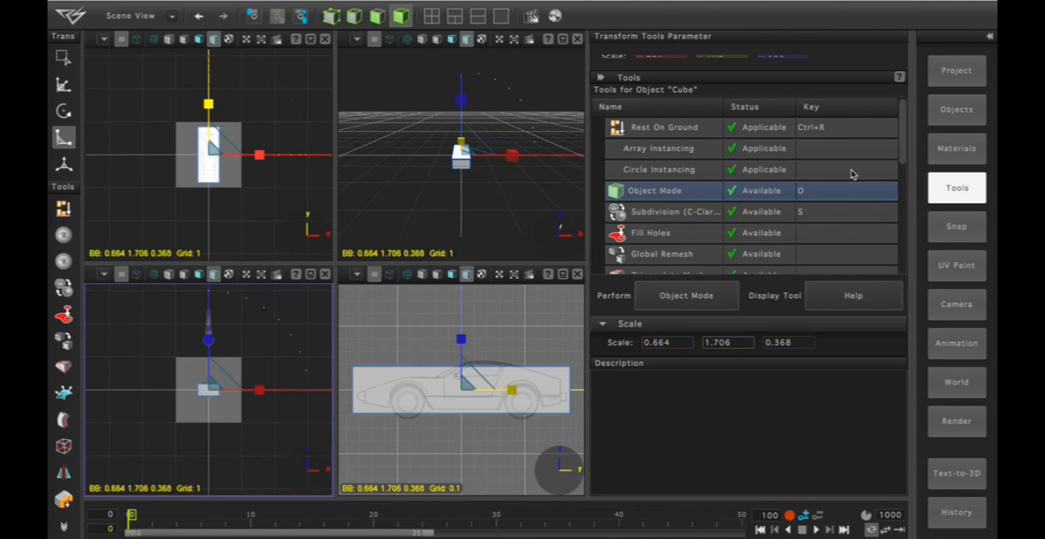
pyautogui.click(899, 154)
pyautogui.moveTo(899, 168); pyautogui.dragTo(916, 108)
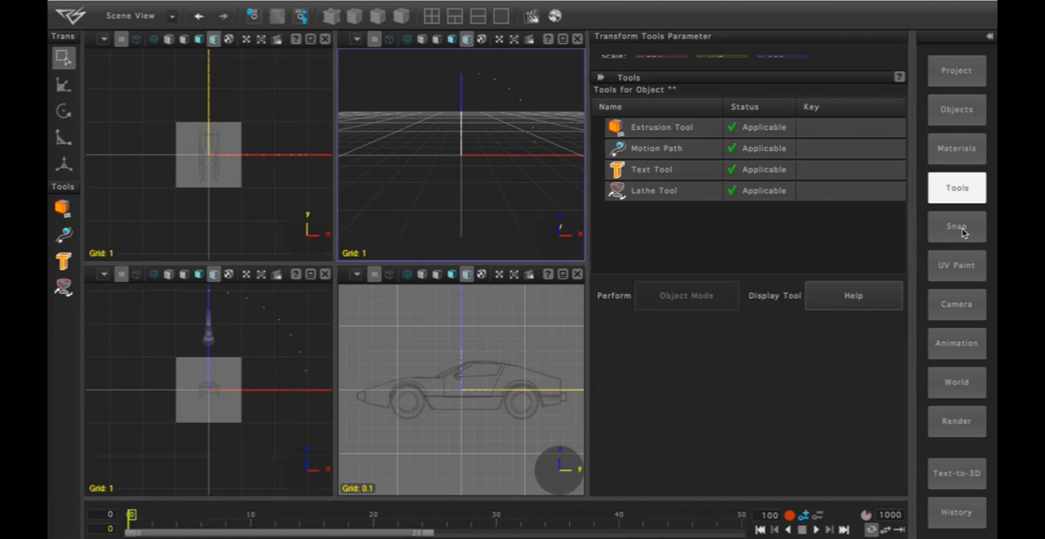
# - Open the snap and background reference settings at the Left/Right Reference section
pyautogui.click(962, 233)
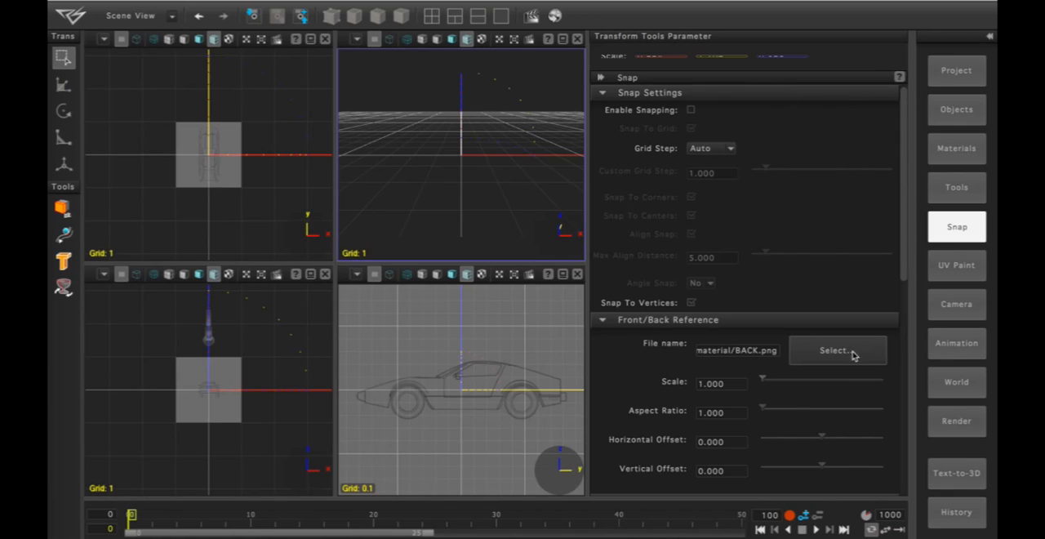
pyautogui.click(905, 259)
pyautogui.moveTo(905, 260); pyautogui.dragTo(886, 464)
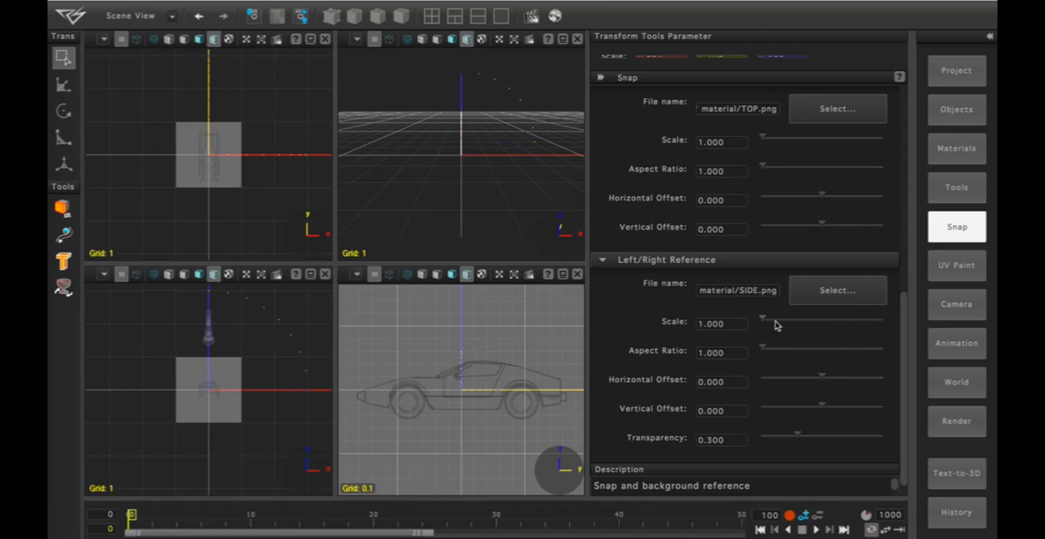
# - Try scales of about 2.7 and 2.5 on the Left/Right reference image and reset its scale to 1
pyautogui.moveTo(763, 322); pyautogui.dragTo(766, 323)
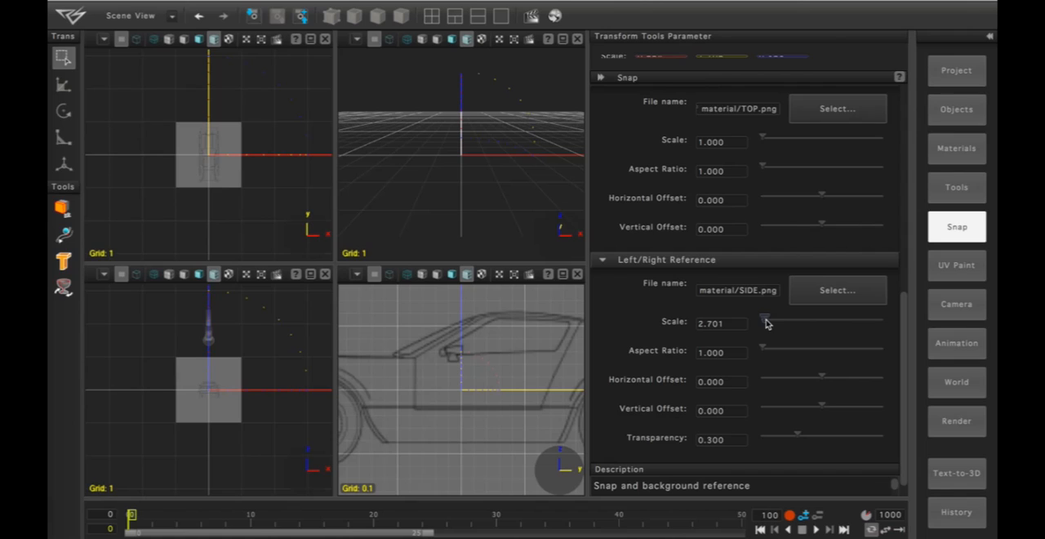
pyautogui.click(674, 322)
pyautogui.write('2.5')
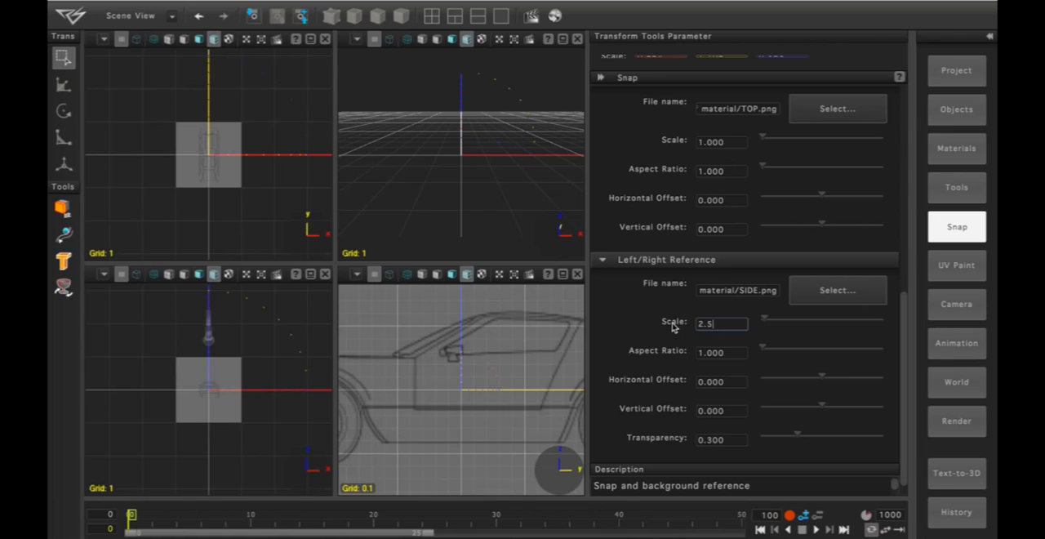
pyautogui.press('Return')
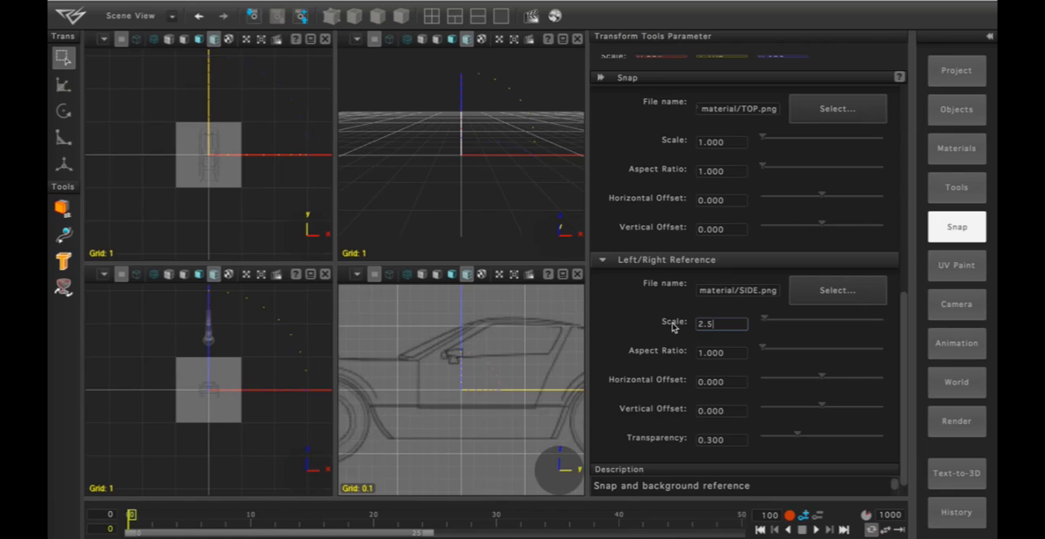
pyautogui.click(725, 324)
pyautogui.moveTo(725, 324); pyautogui.dragTo(676, 327)
pyautogui.write('1')
pyautogui.press('Return')
# - Try aspect ratios of about 2.7 and 1.1 on the Left/Right reference image and reset the ratio to 1
pyautogui.click(739, 350)
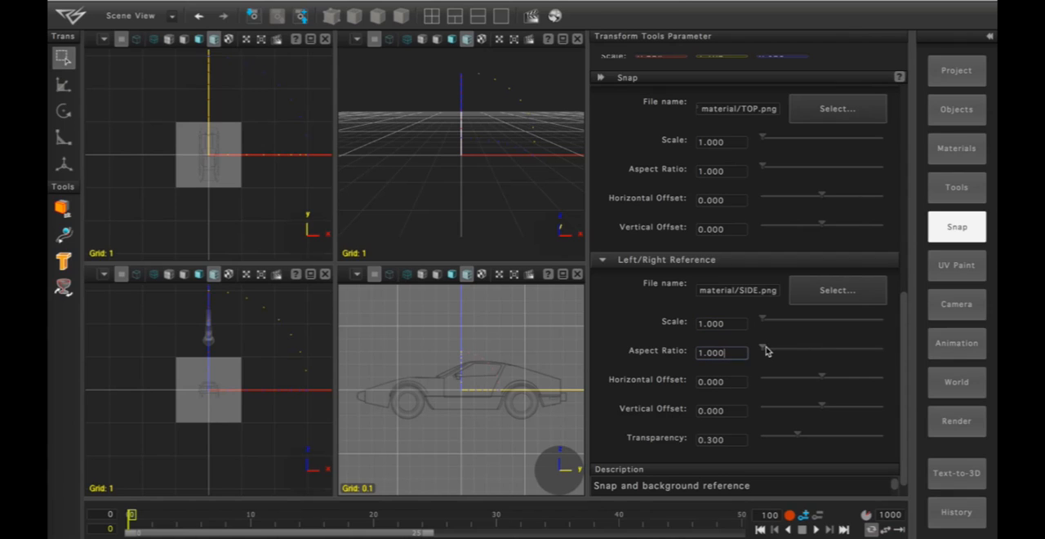
pyautogui.moveTo(764, 350); pyautogui.dragTo(765, 349)
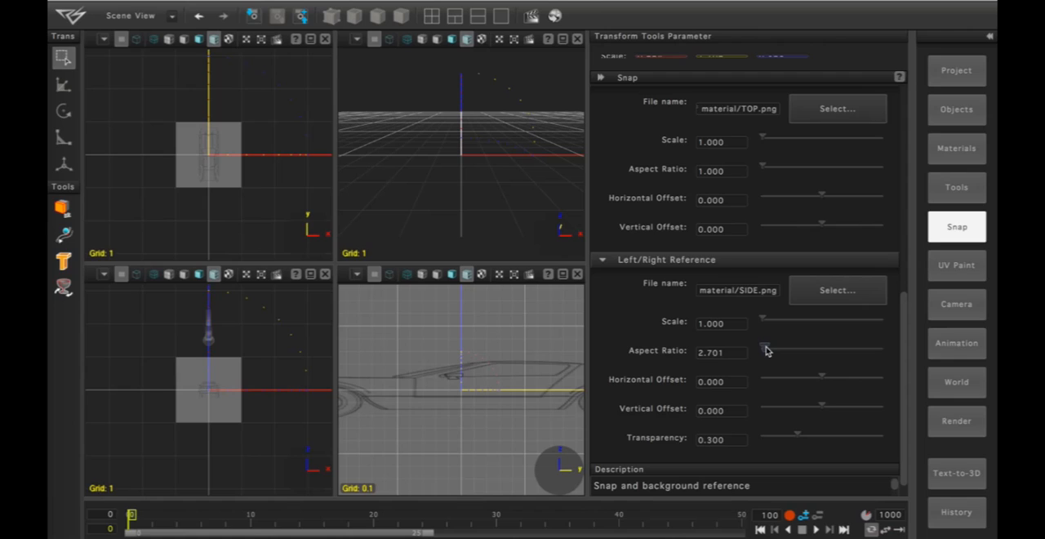
pyautogui.moveTo(766, 350)
pyautogui.mouseDown()
pyautogui.moveTo(777, 350)
pyautogui.moveTo(760, 352)
pyautogui.mouseUp()
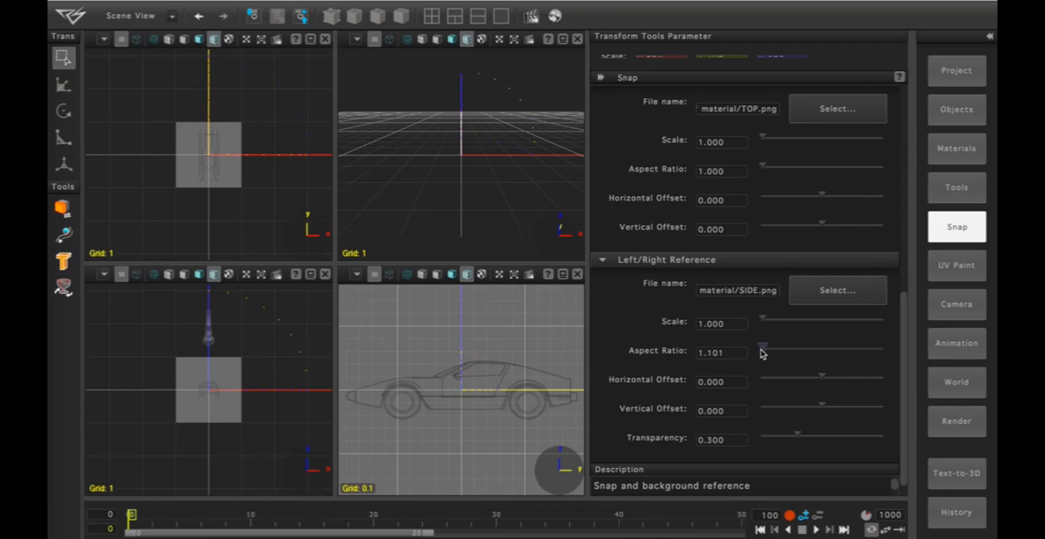
pyautogui.click(724, 351)
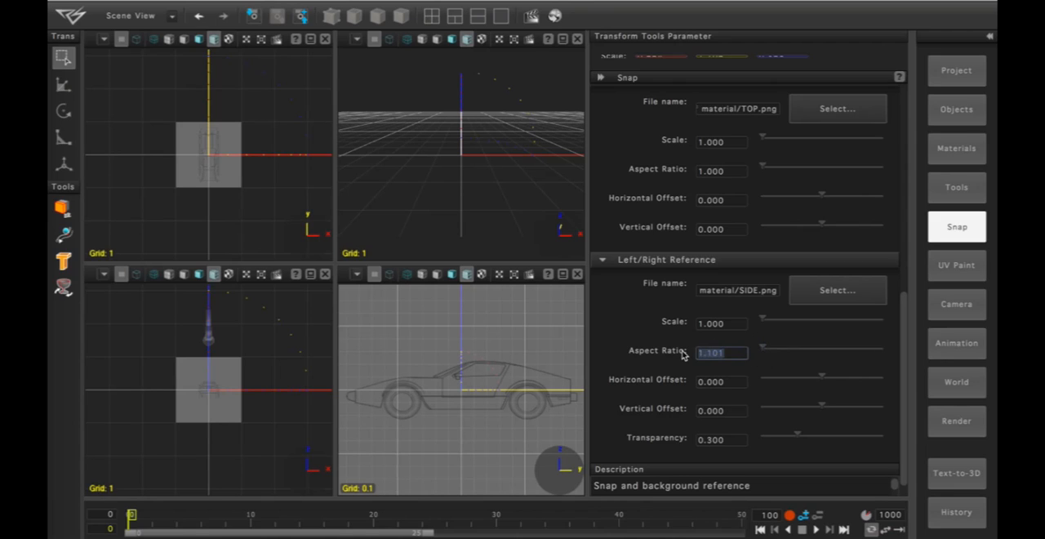
pyautogui.write('1')
pyautogui.press('Return')
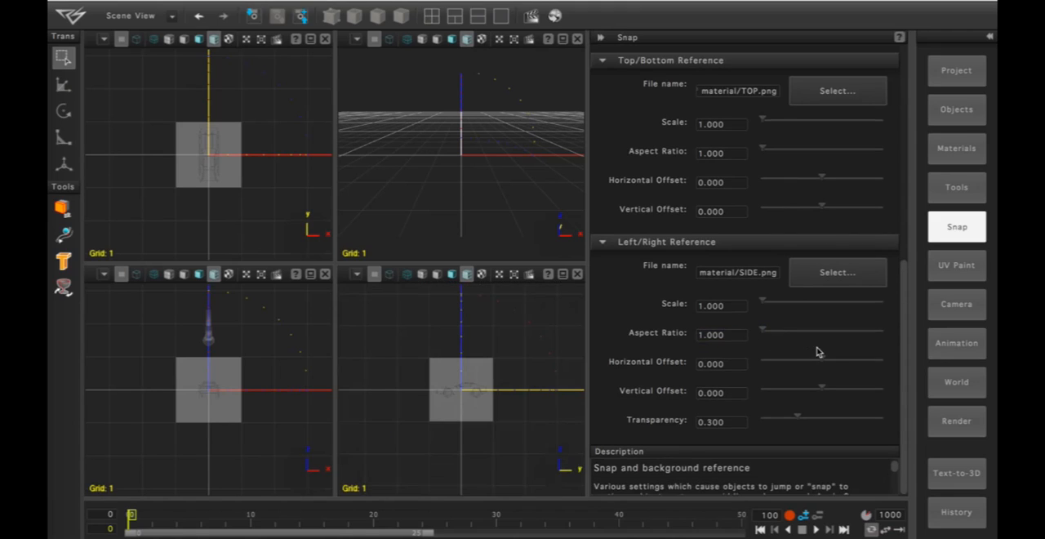
# - Try the horizontal and vertical offsets of the Left/Right reference and set the reference transparency to about 0.72
pyautogui.moveTo(822, 361); pyautogui.dragTo(822, 362)
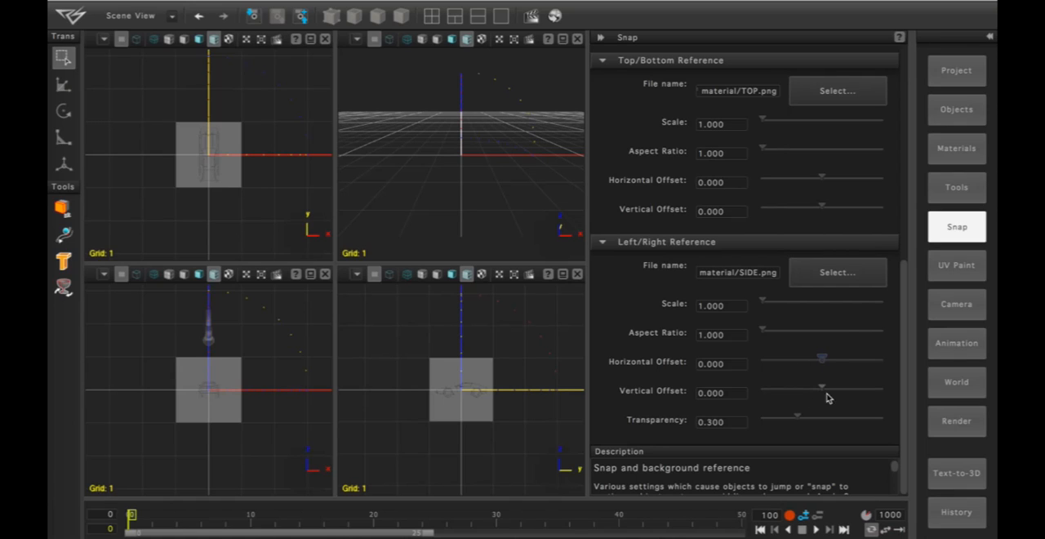
pyautogui.moveTo(822, 391); pyautogui.dragTo(824, 388)
pyautogui.moveTo(798, 421); pyautogui.dragTo(850, 421)
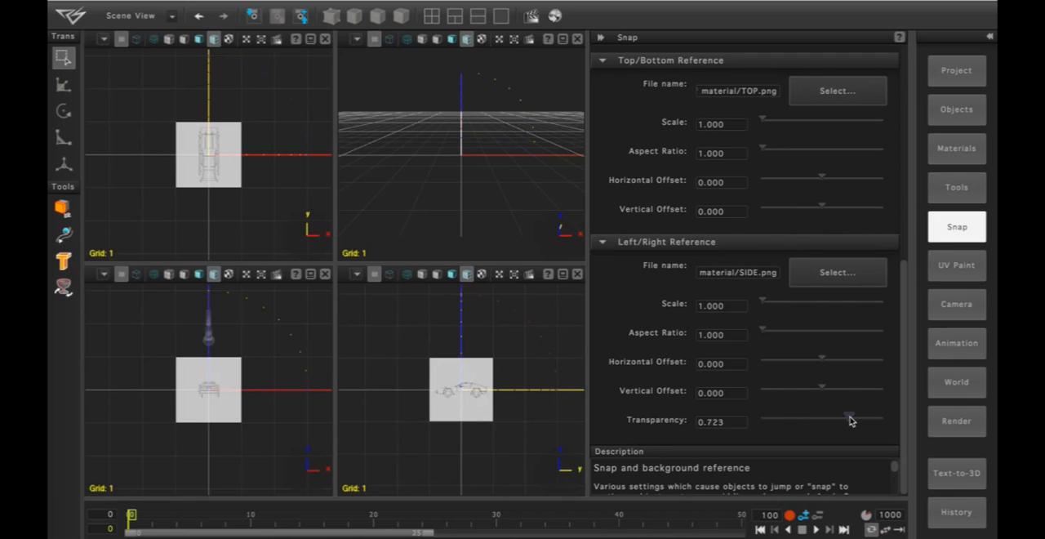